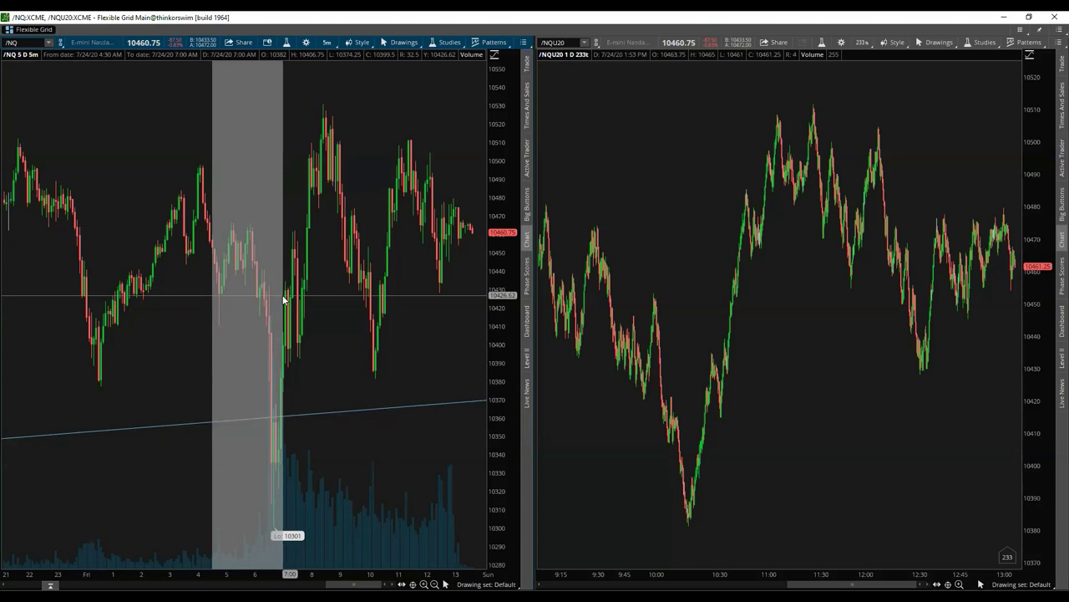
Draw a horizontal price level at 10410.5 on the five-minute /NQ chart, at the low before the morning sell-off
left_click_drag(283, 299, 478, 294)
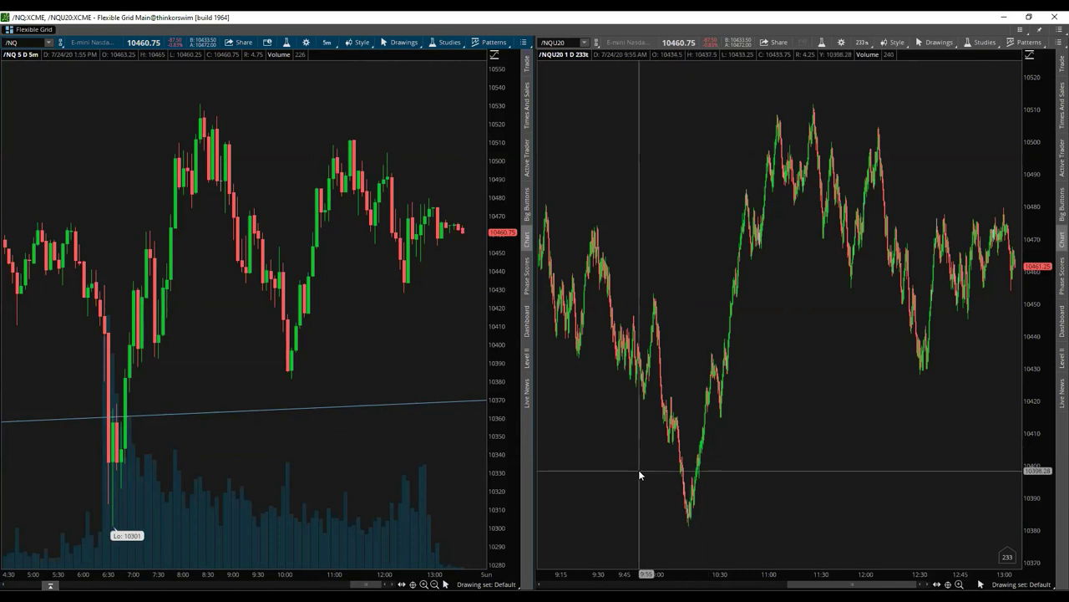
scroll(638, 469, "up", 5)
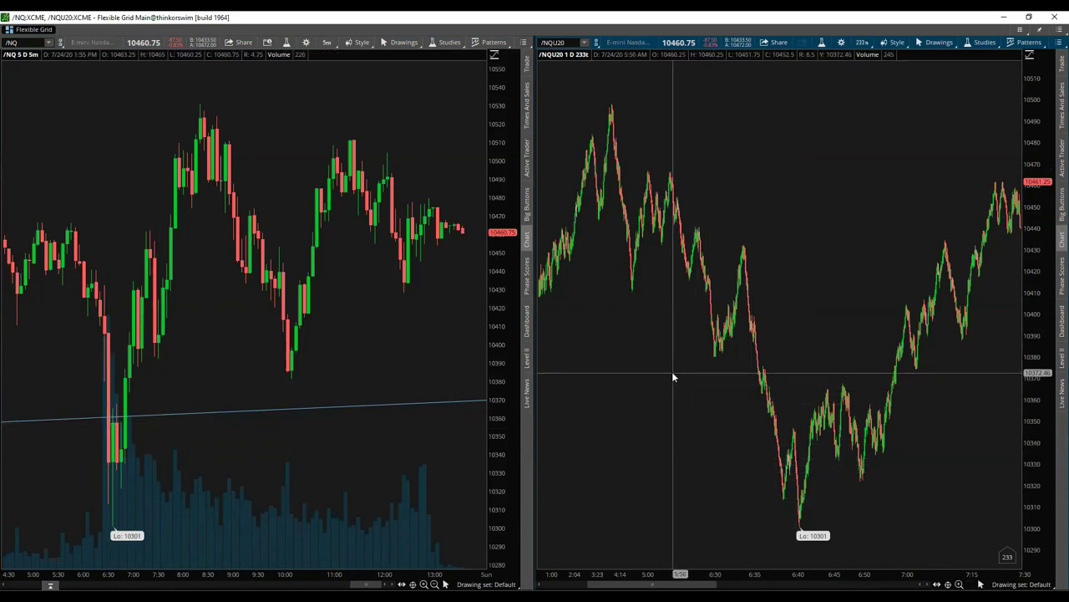
left_click_drag(623, 366, 896, 378)
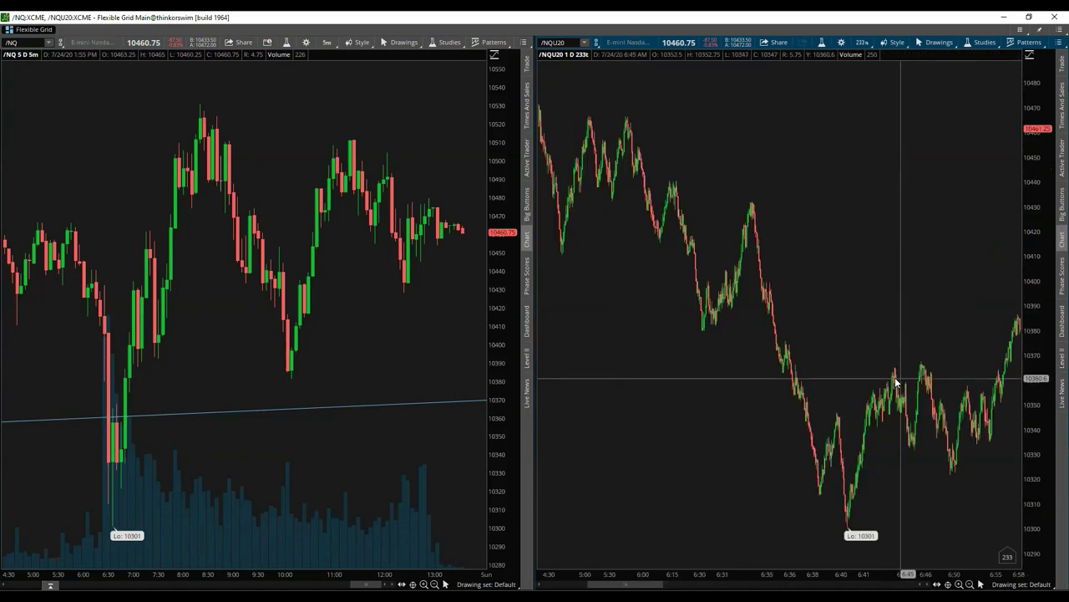
left_click_drag(642, 335, 947, 353)
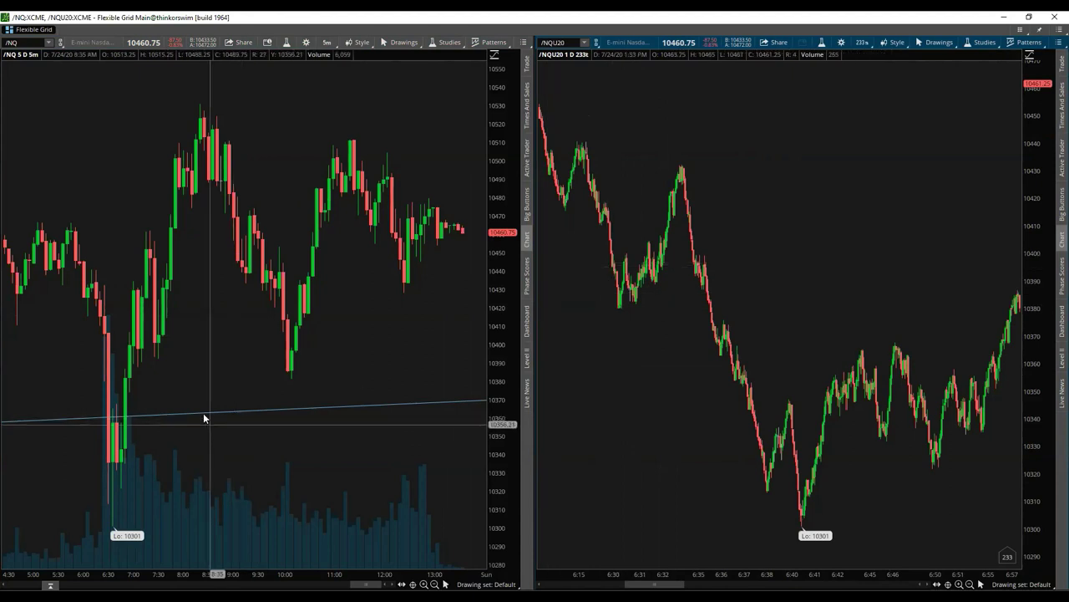
right_click(208, 368)
left_click(232, 406)
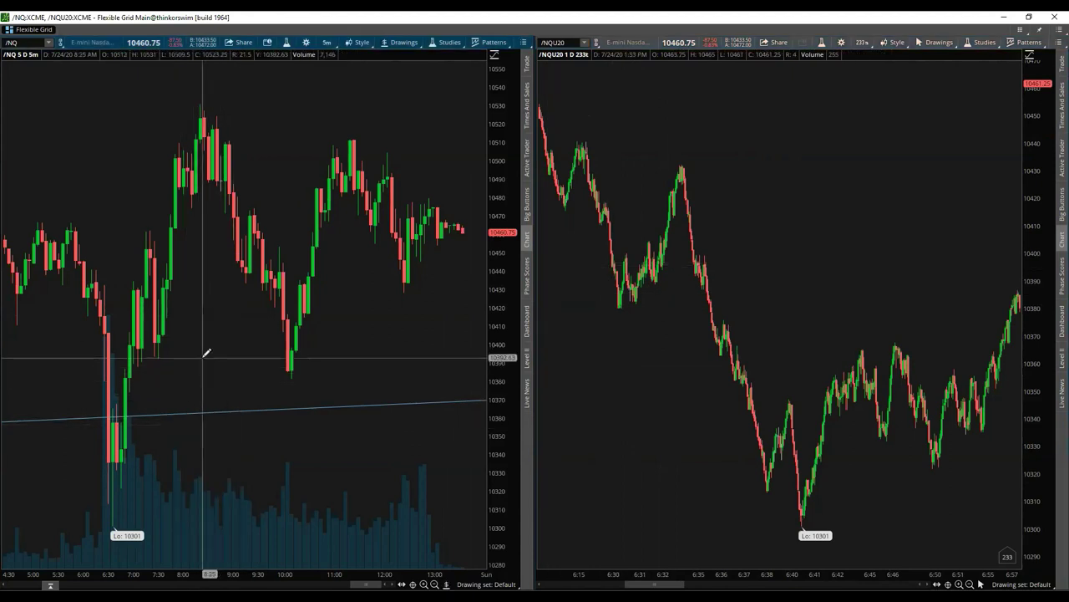
left_click(41, 325)
Remove the sloping trendline from the five-minute chart and set the tick chart's symbol to /NQ
right_click(209, 368)
left_click(219, 372)
left_click(222, 327)
left_click_drag(222, 327, 254, 323)
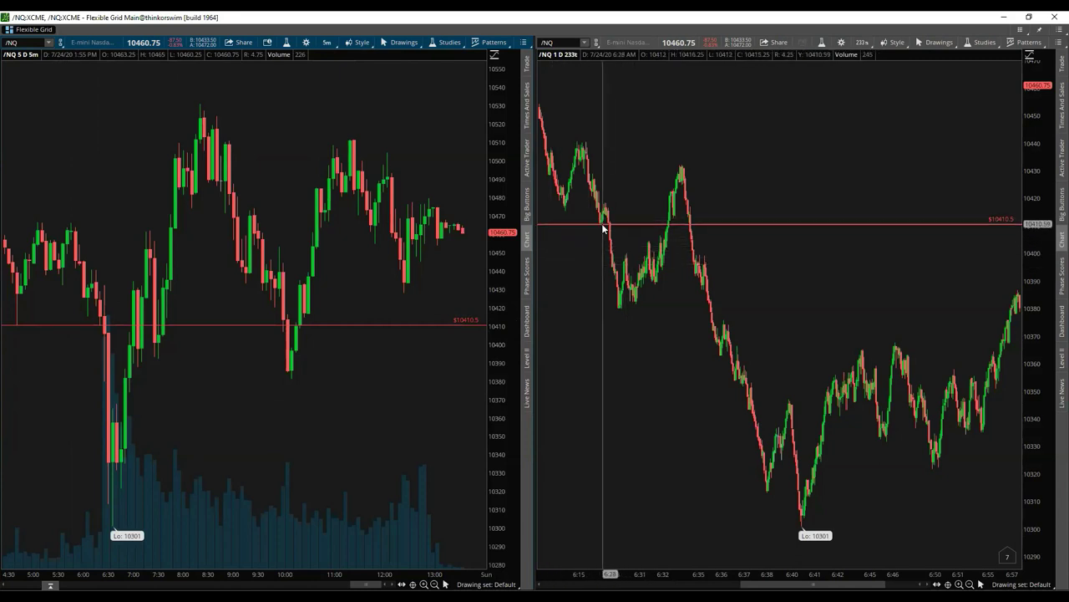
Draw a second price level at 10416.75 on the tick chart, just above the 10410.5 level
left_click_drag(563, 220, 818, 241)
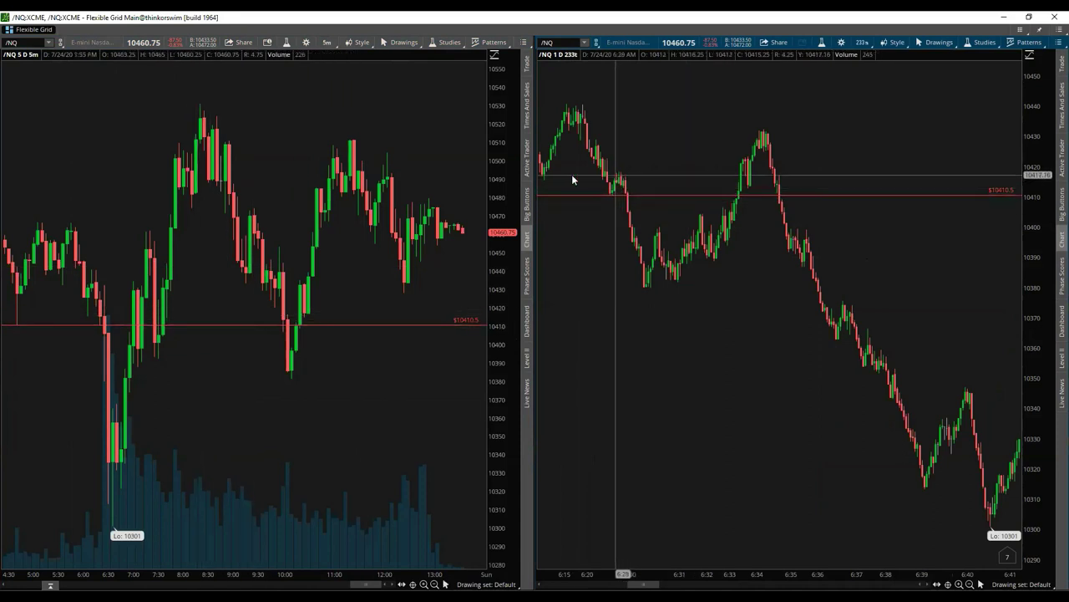
middle_click(658, 163)
left_click(685, 190)
left_click(651, 172)
left_click(546, 175)
middle_click(696, 123)
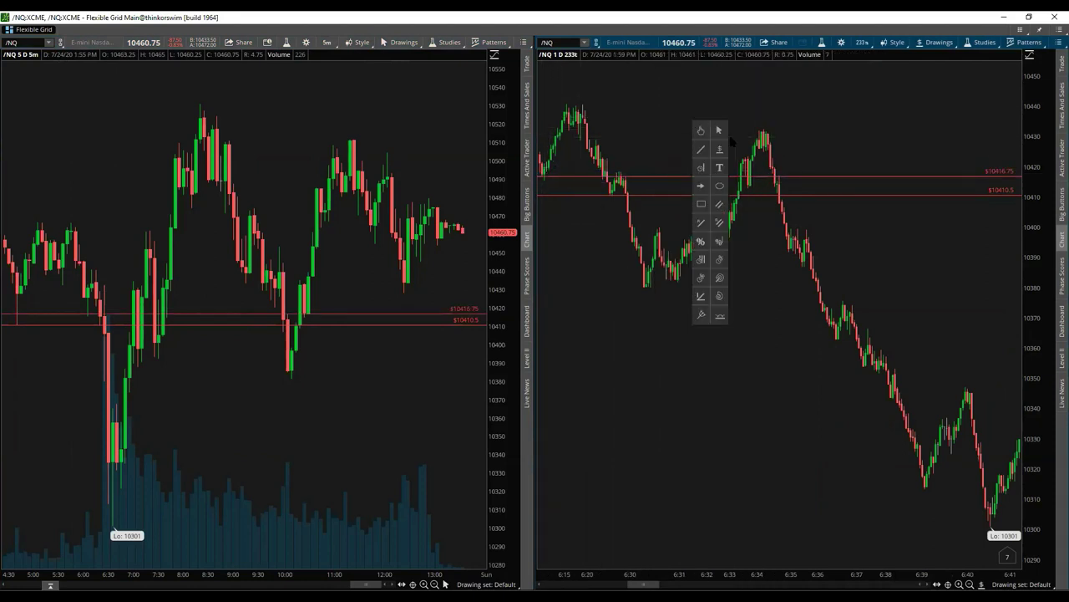
left_click(720, 129)
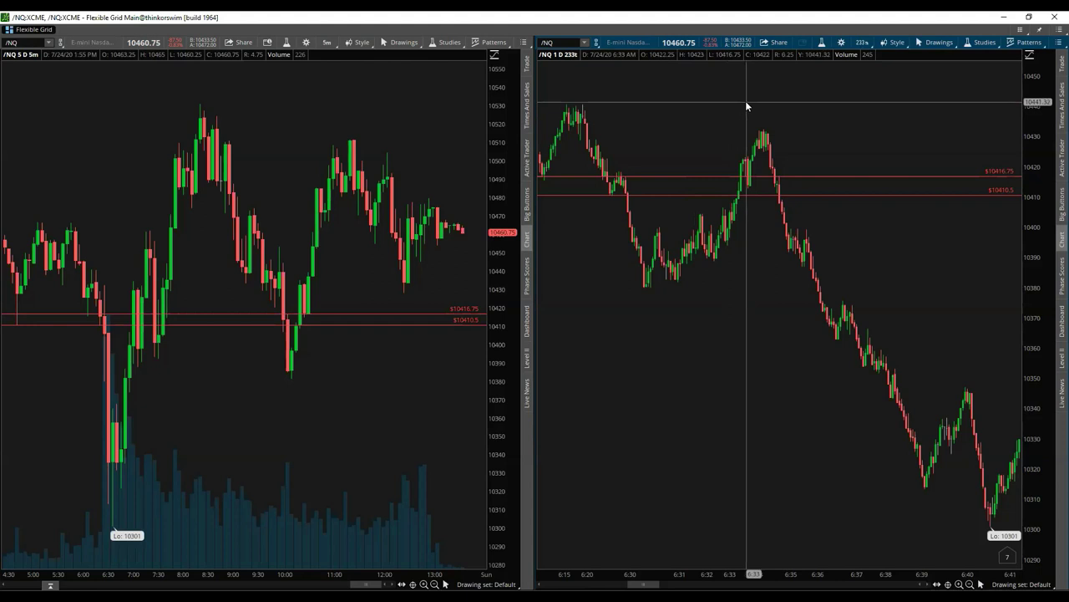
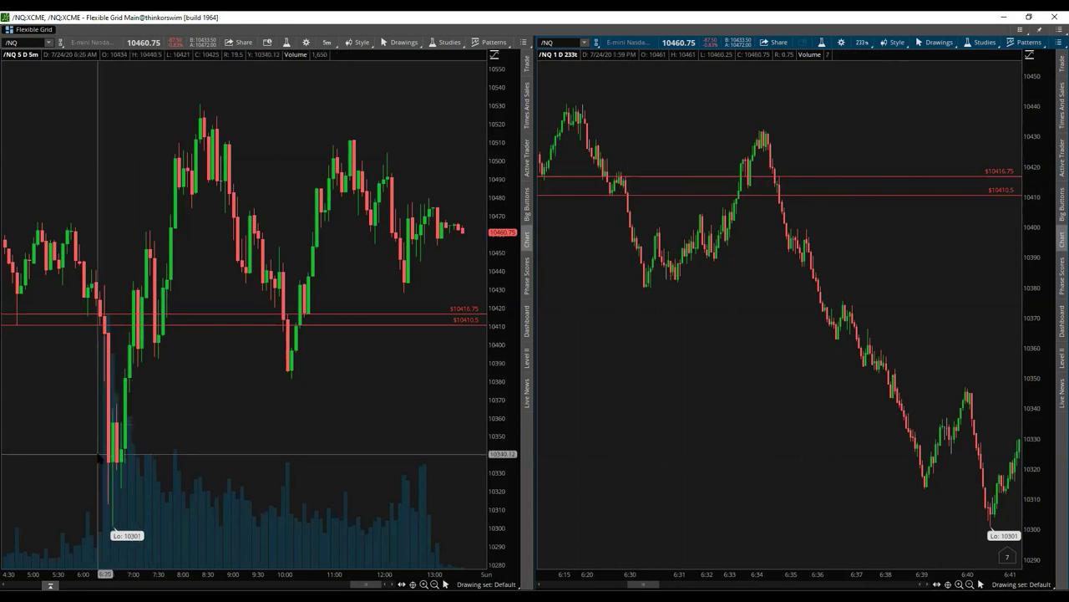
Add a price level at 10399.75 on the tick chart, along the highs of the first bounce after the initial drop
scroll(99, 458, "up", 5)
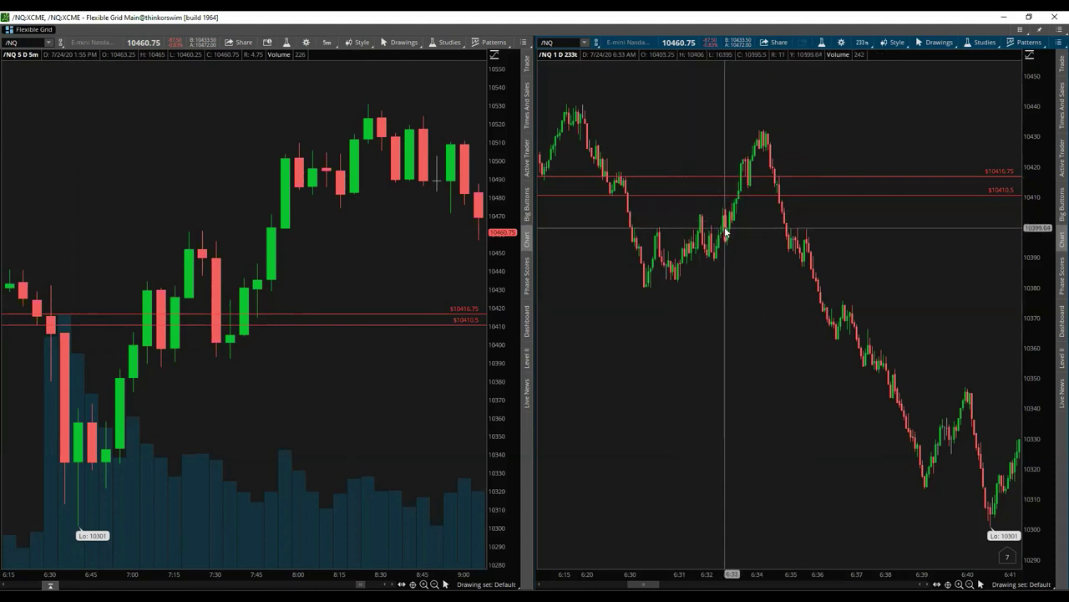
middle_click(887, 254)
left_click(921, 276)
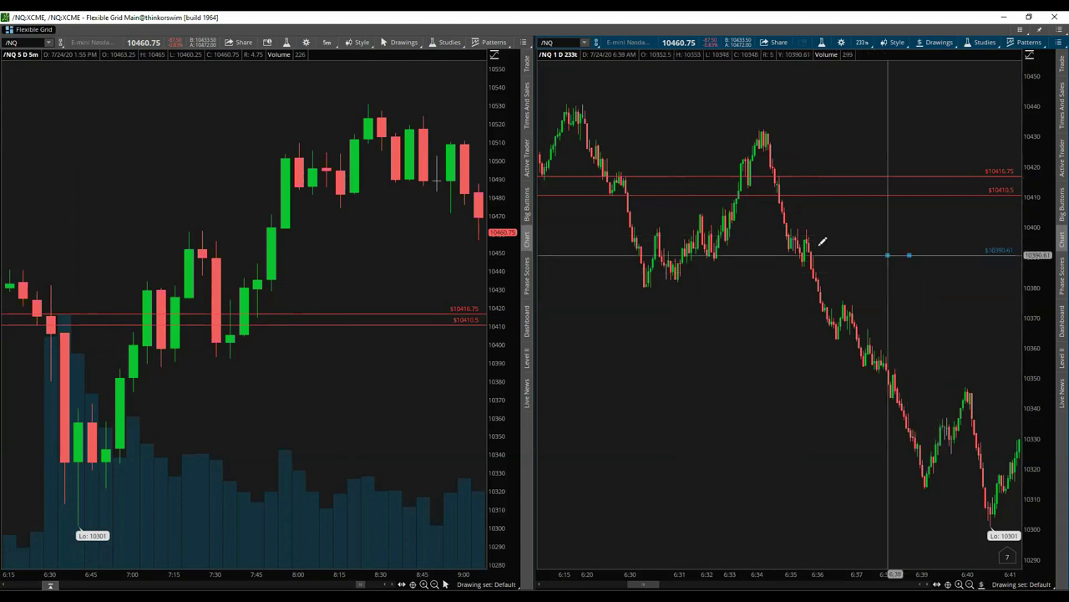
left_click(637, 224)
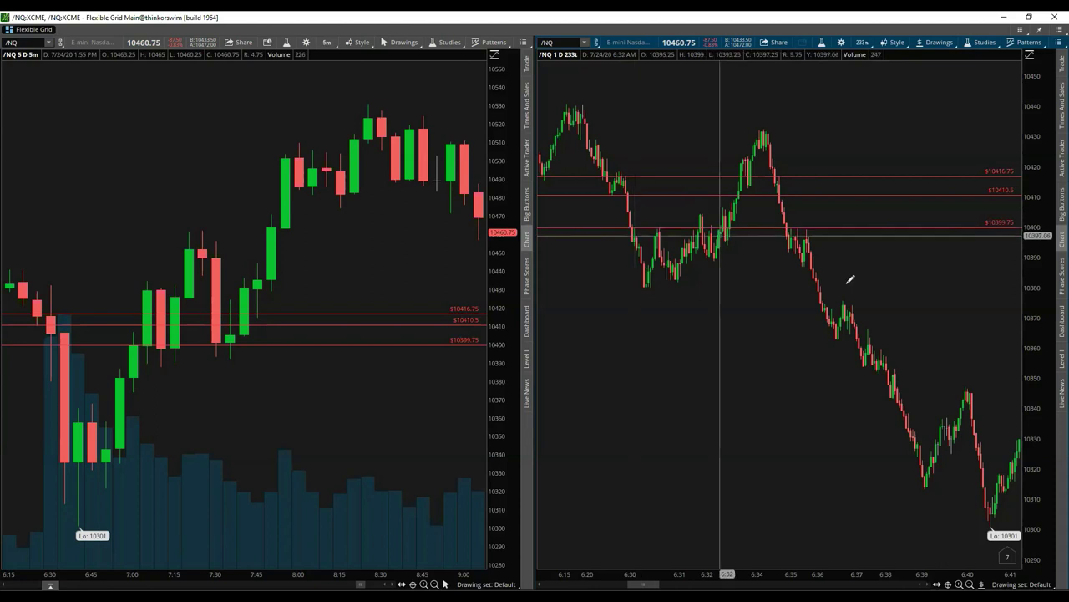
middle_click(969, 292)
left_click(994, 305)
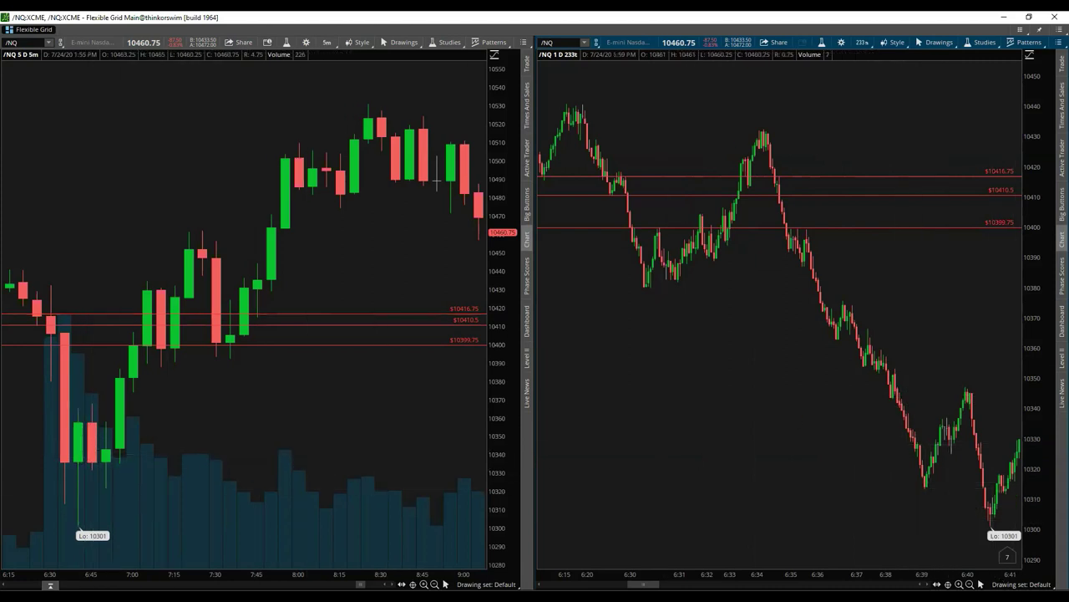
Add a price level at 10341.75 on the tick chart, at the pullback lows of the rebound near 6:42
key("Right")
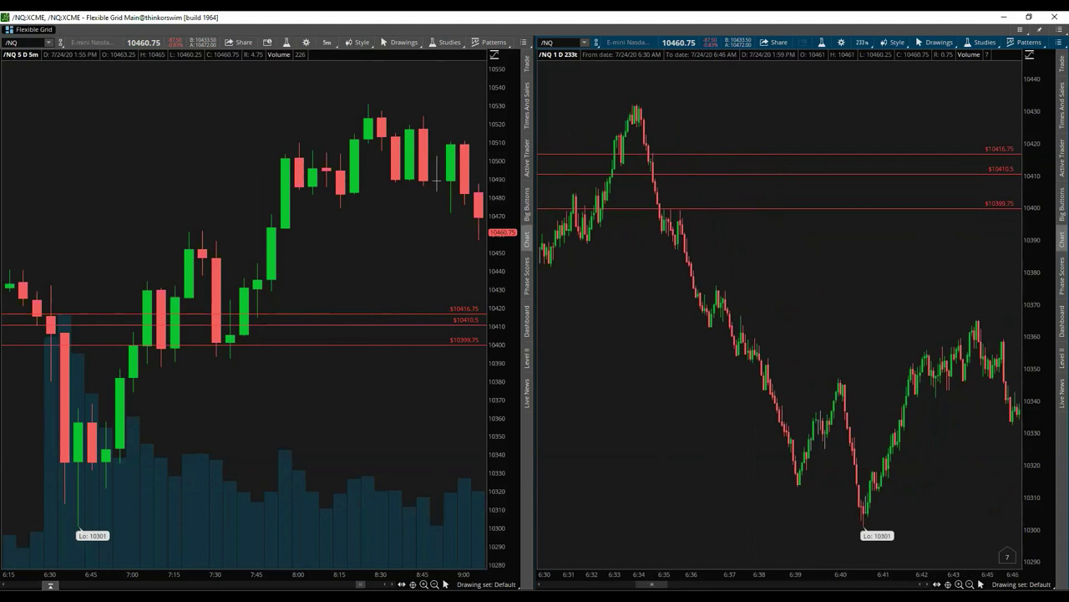
key("Right")
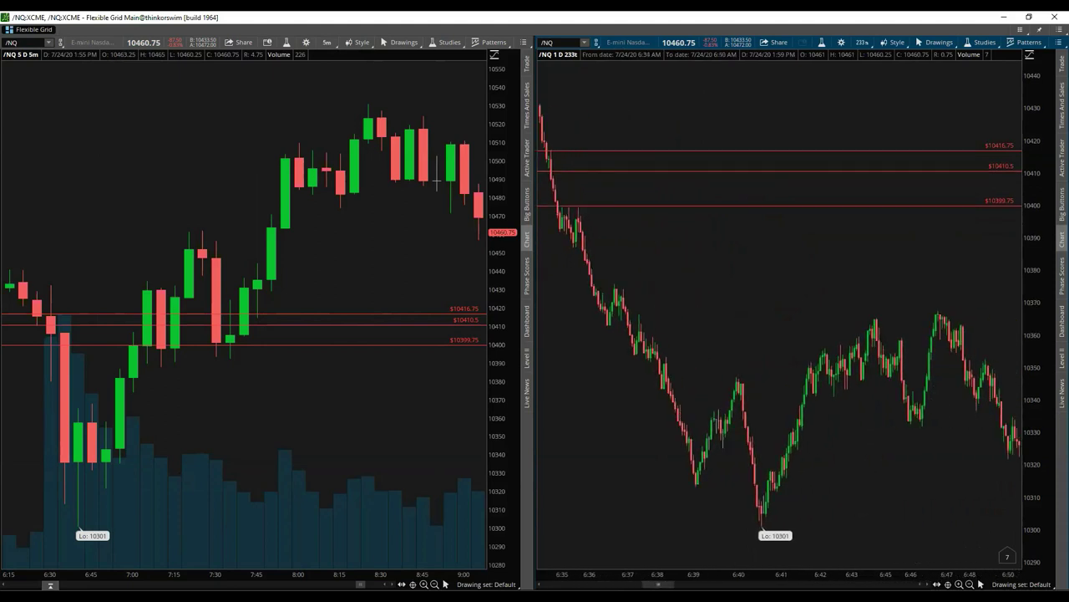
key("Right")
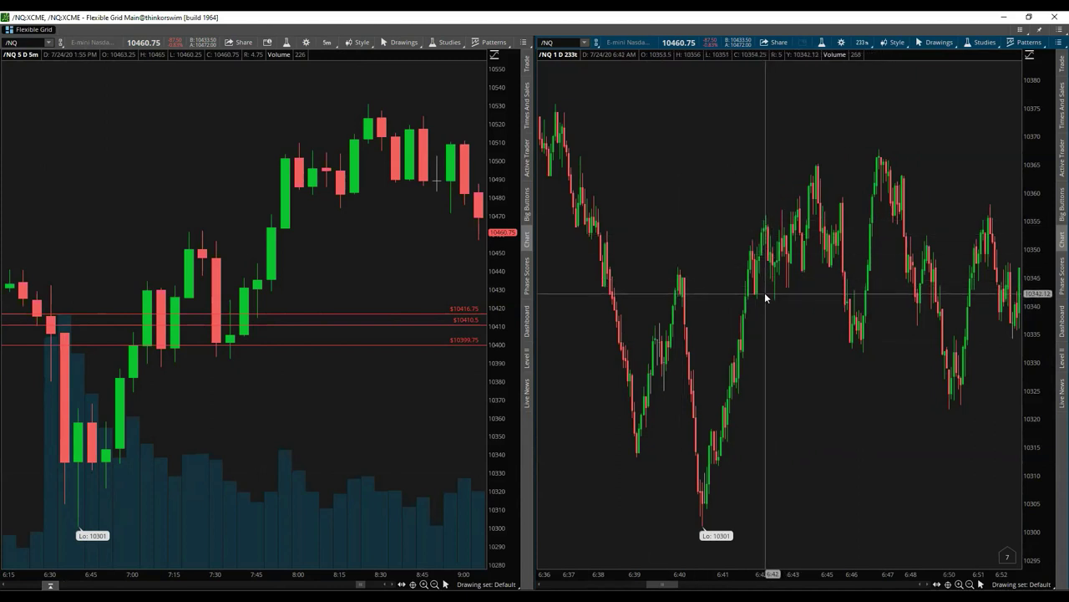
right_click(809, 296)
left_click(816, 305)
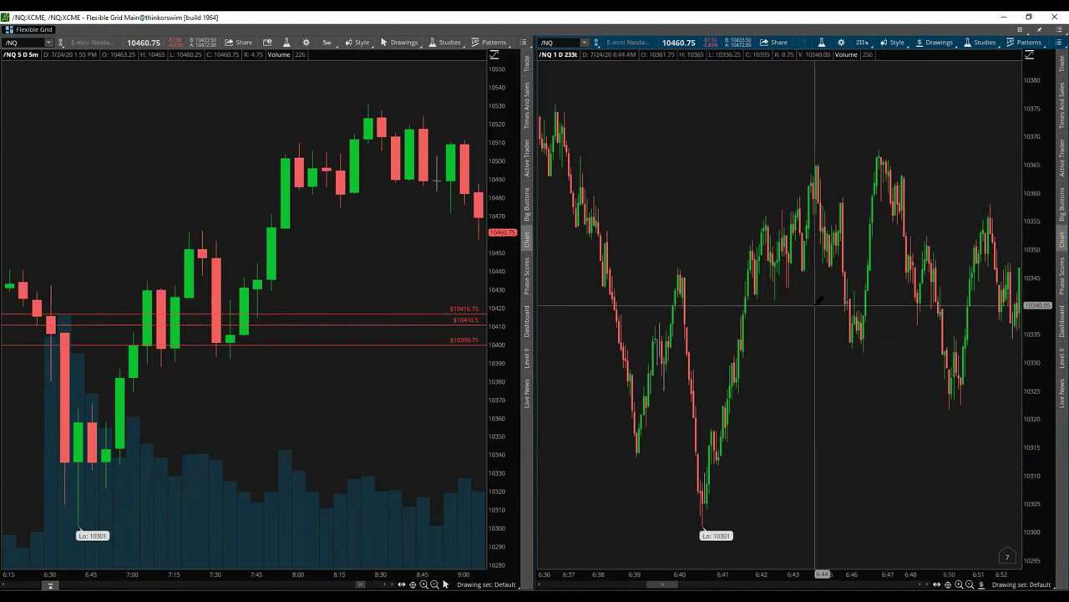
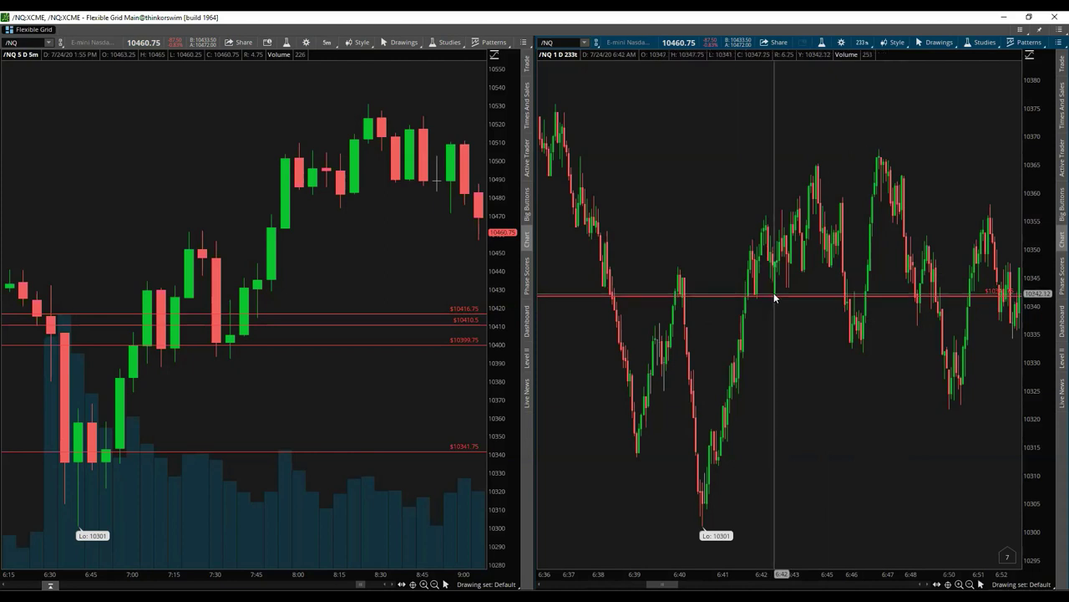
Draw two rising trendlines on the tick chart, one under the lows and one over the highs of the rebound starting near 6:42
mouse_move(774, 298)
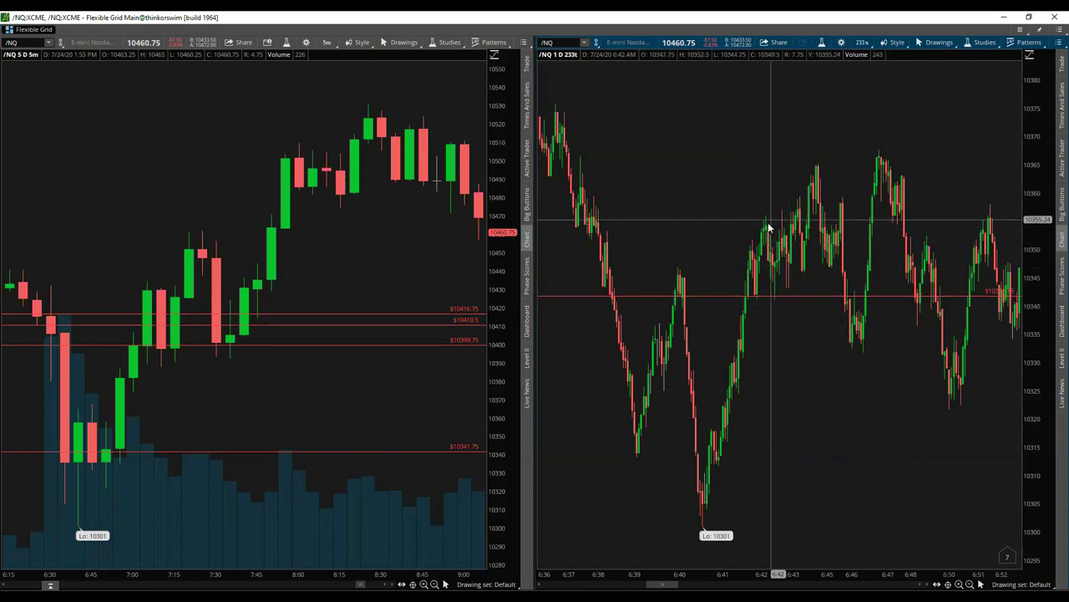
middle_click(806, 316)
left_click(822, 338)
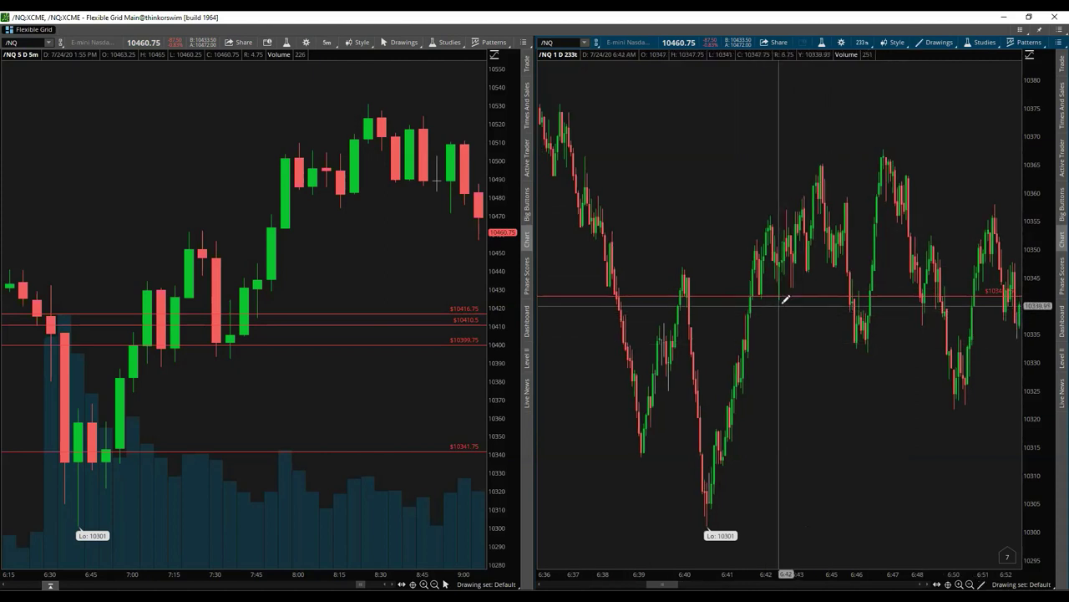
left_click(766, 297)
left_click(808, 269)
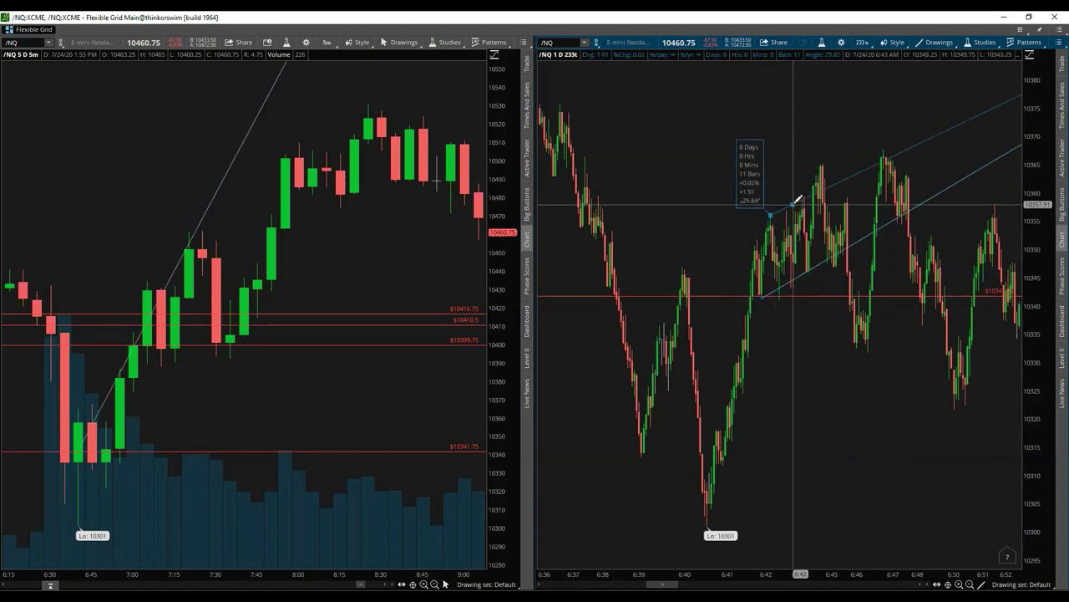
left_click(823, 170)
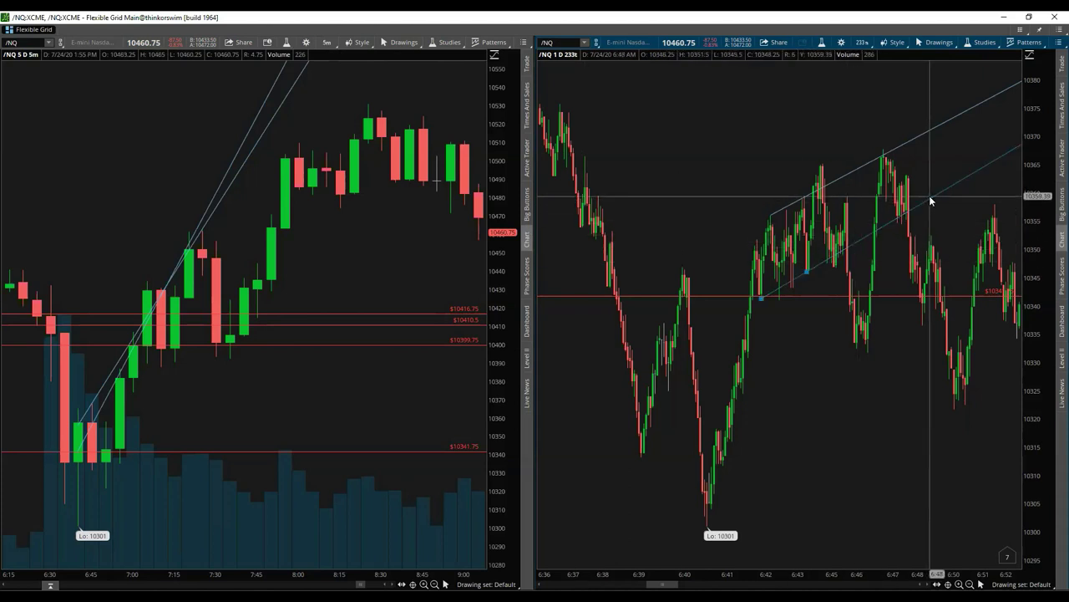
Delete both rising trendlines from the tick chart
key("Delete")
left_click(864, 167)
key("Delete")
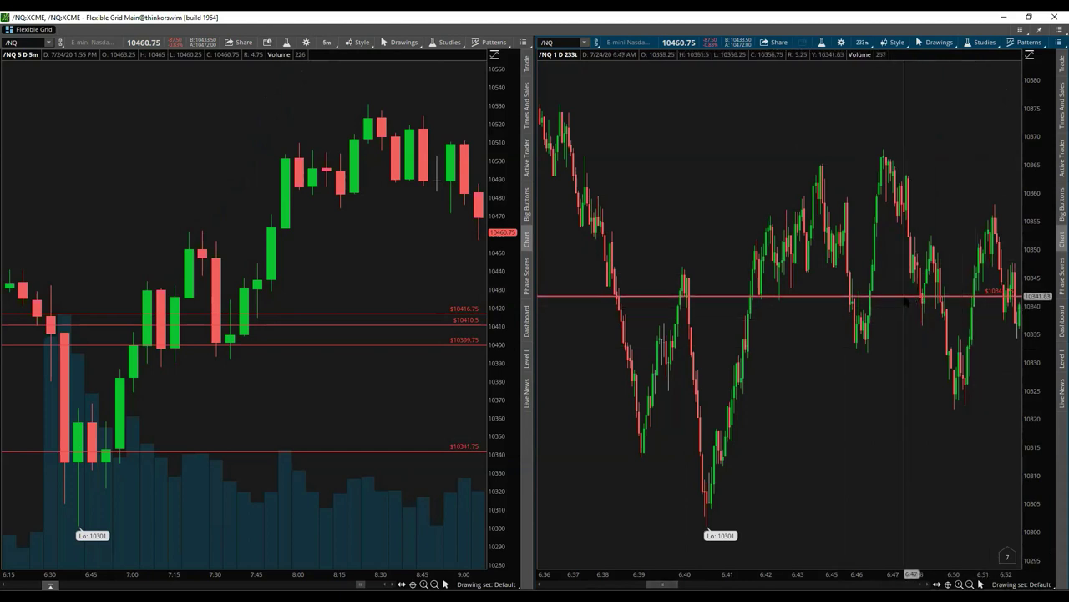
Examine the tick chart's price action from 6:46 to 7:11 against the marked levels, and view a wider time range on the five-minute chart
mouse_move(906, 302)
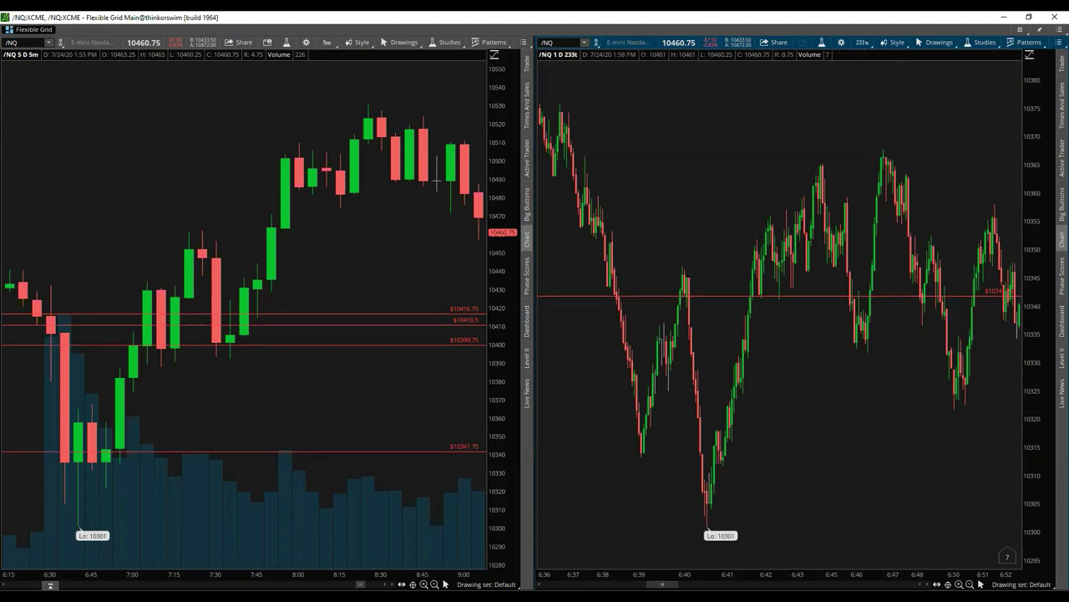
scroll(907, 301, "down", 10)
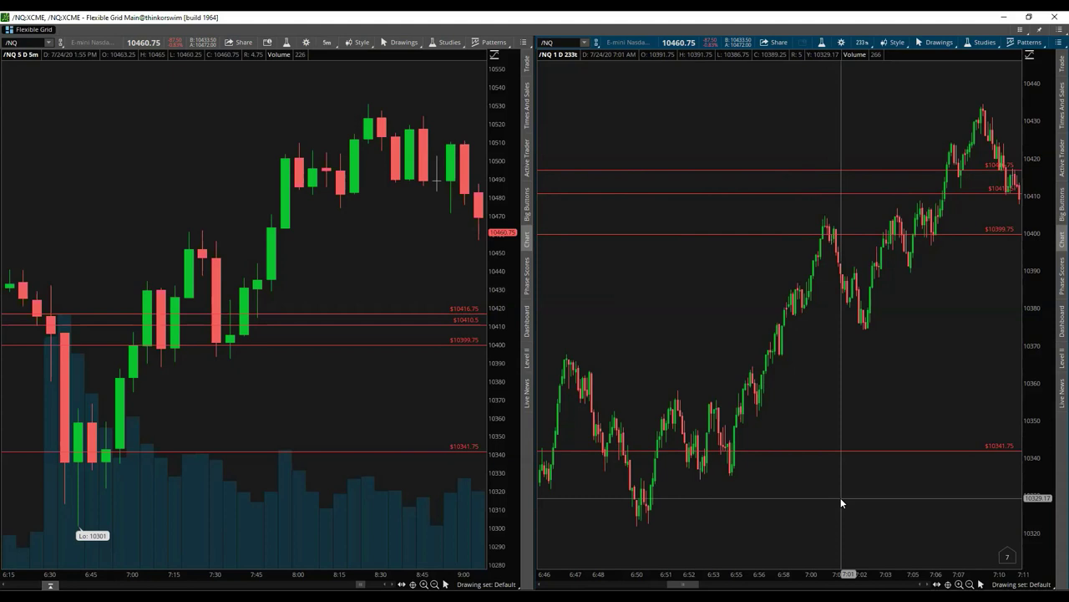
scroll(376, 255, "down", 3)
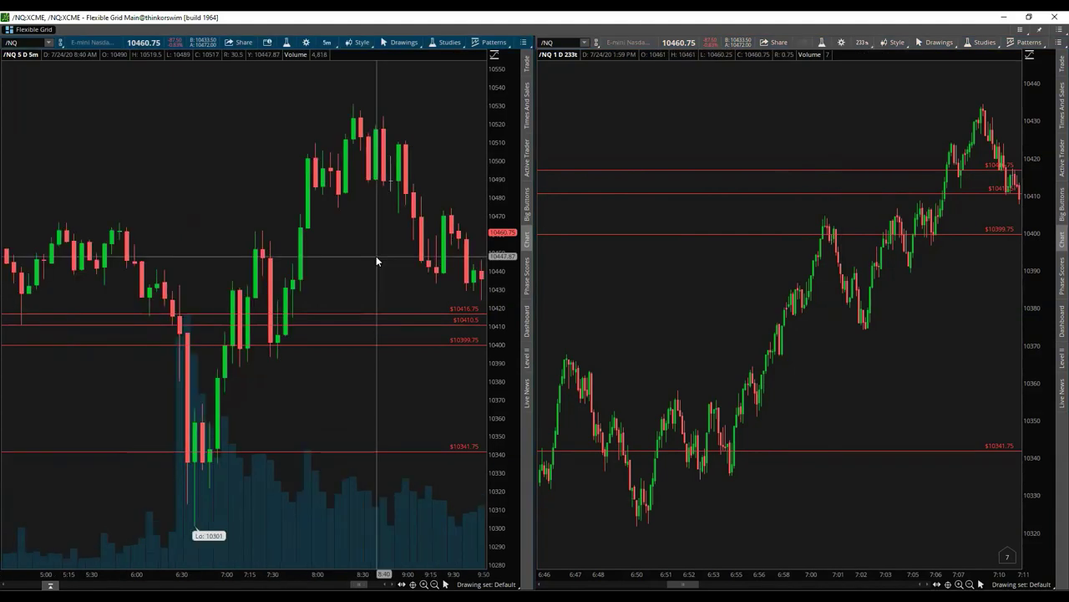